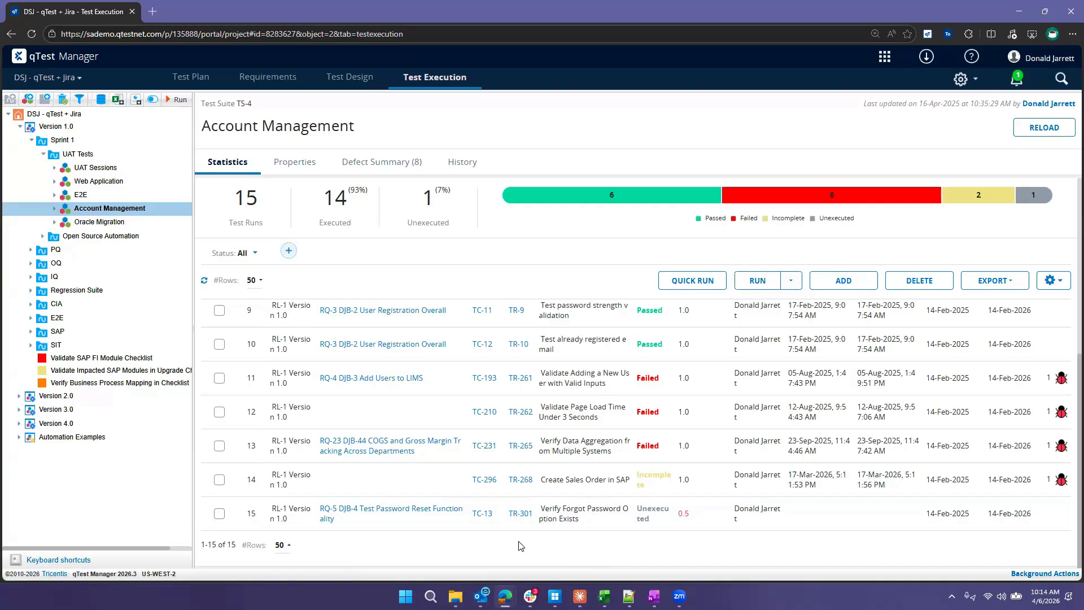
# Step: Open the test run "Verify Forgot Password Option Exists", launch it with TestPad only, and approve its test case for execution
pyautogui.click(521, 514)
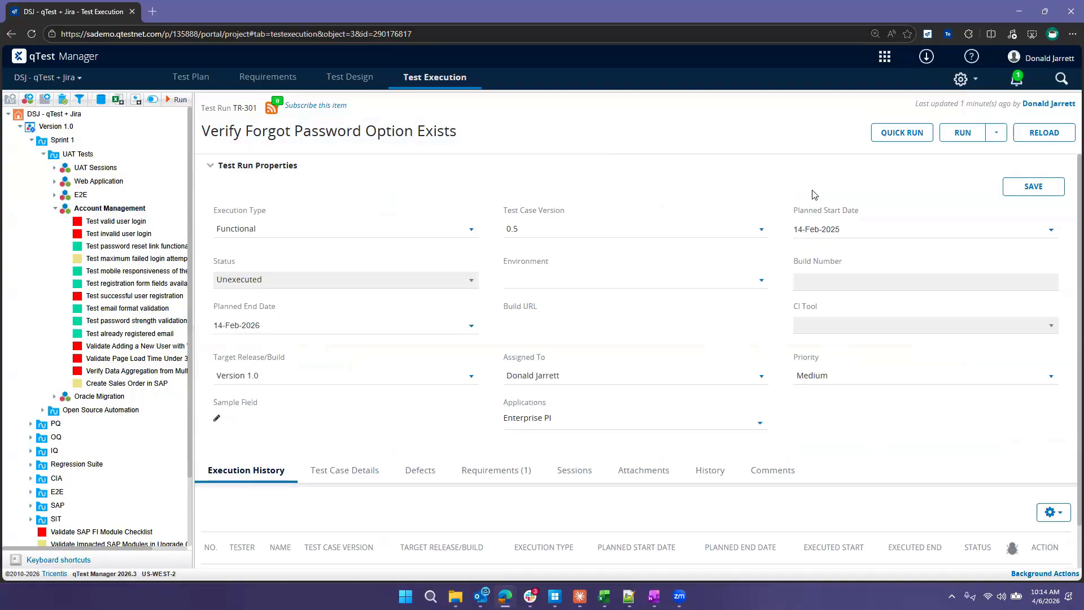
pyautogui.click(997, 139)
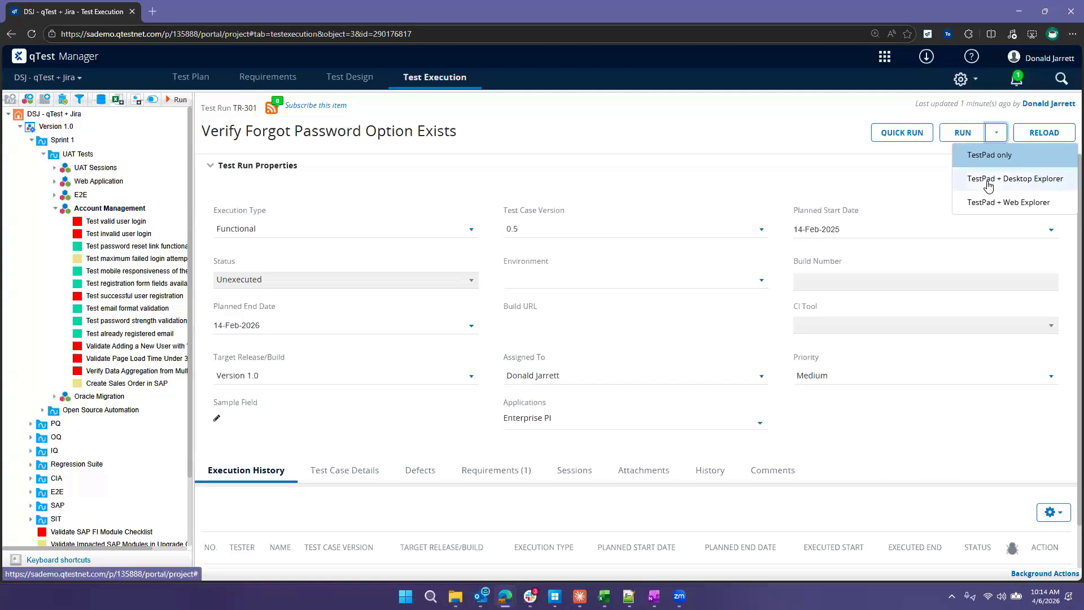
pyautogui.click(1023, 158)
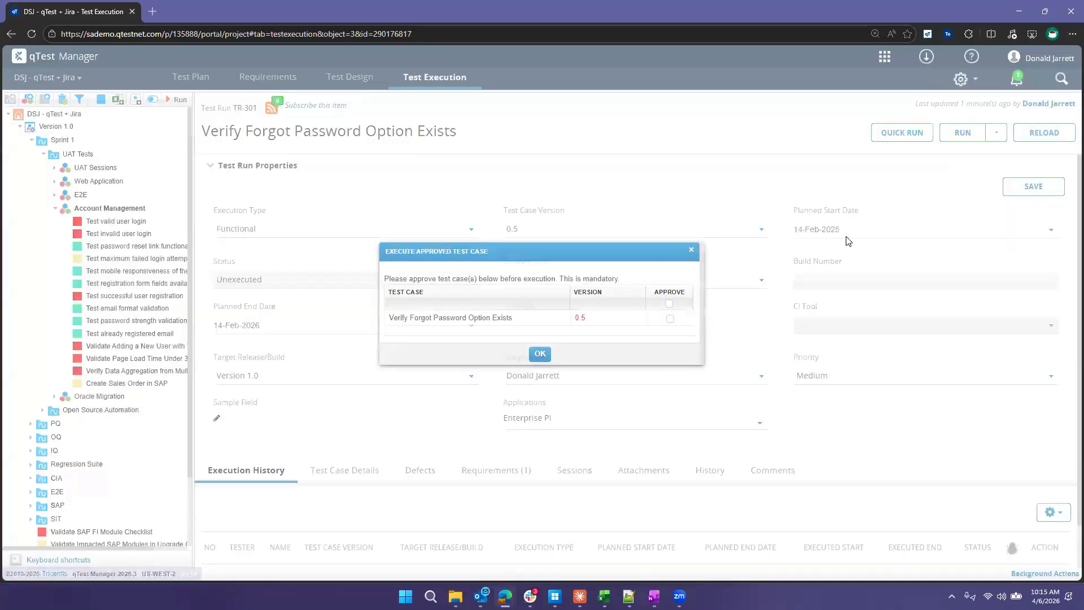
pyautogui.click(669, 311)
pyautogui.click(538, 354)
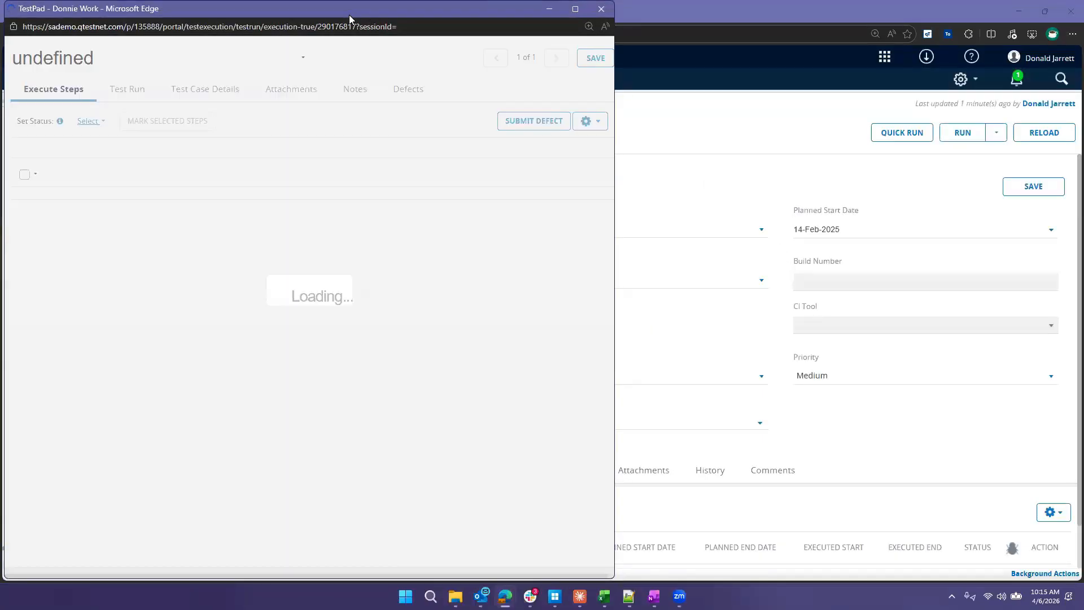
pyautogui.click(767, 151)
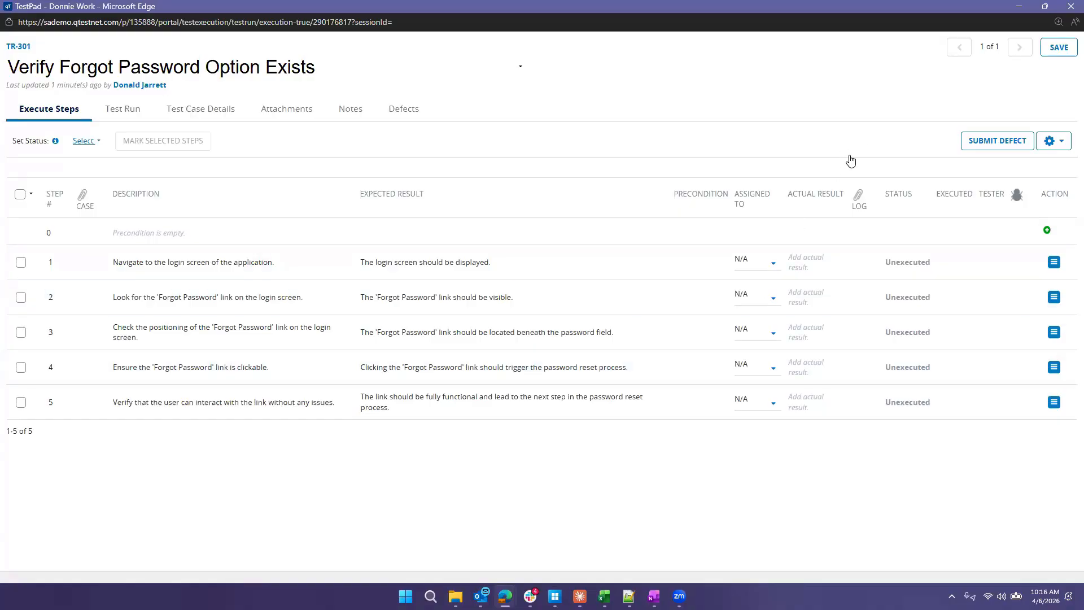
# Step: Mark step 1 as Passed and enter the actual result "Login screen displayed as normal."
pyautogui.click(902, 265)
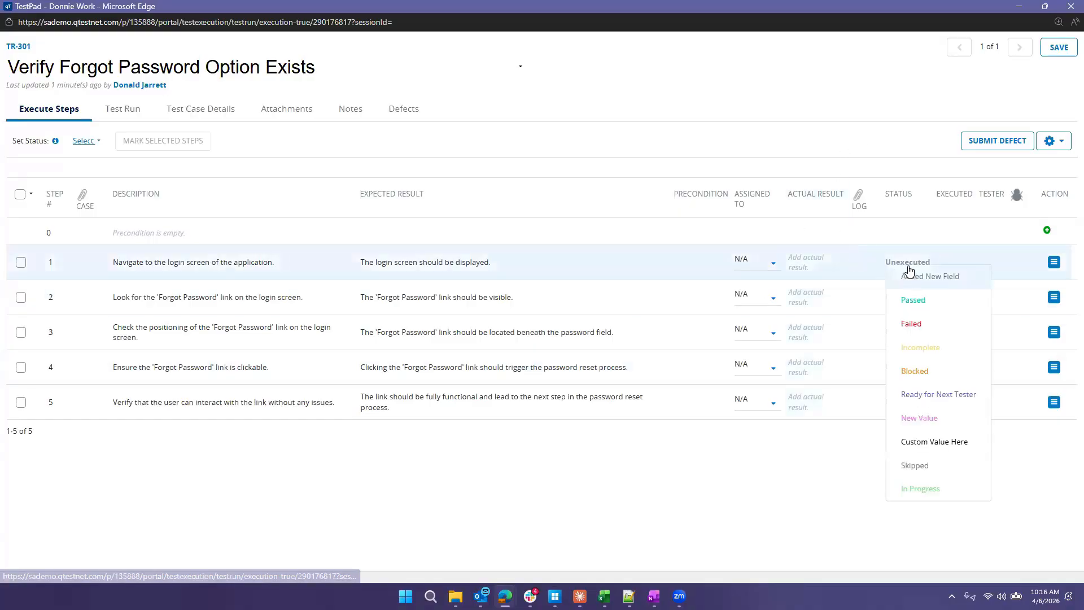
pyautogui.click(940, 308)
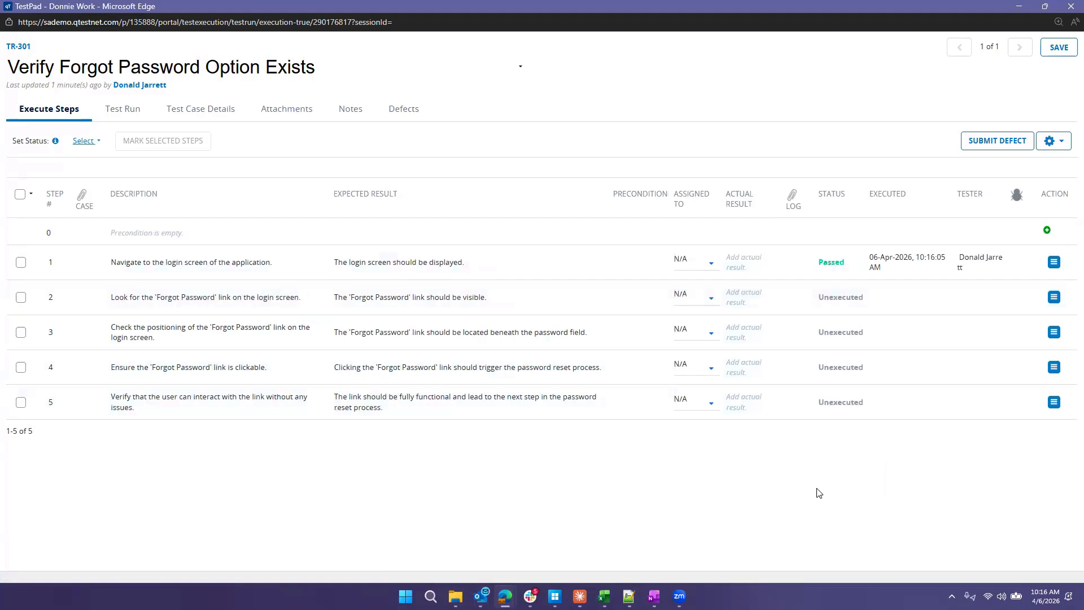
pyautogui.click(754, 263)
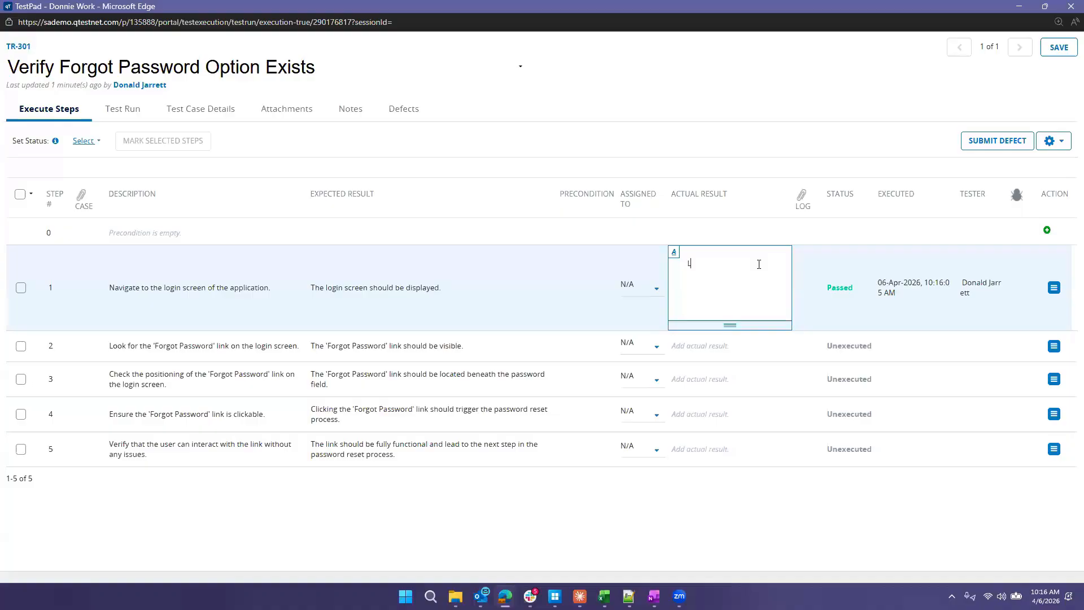
pyautogui.write('Login screen displayed as normal.')
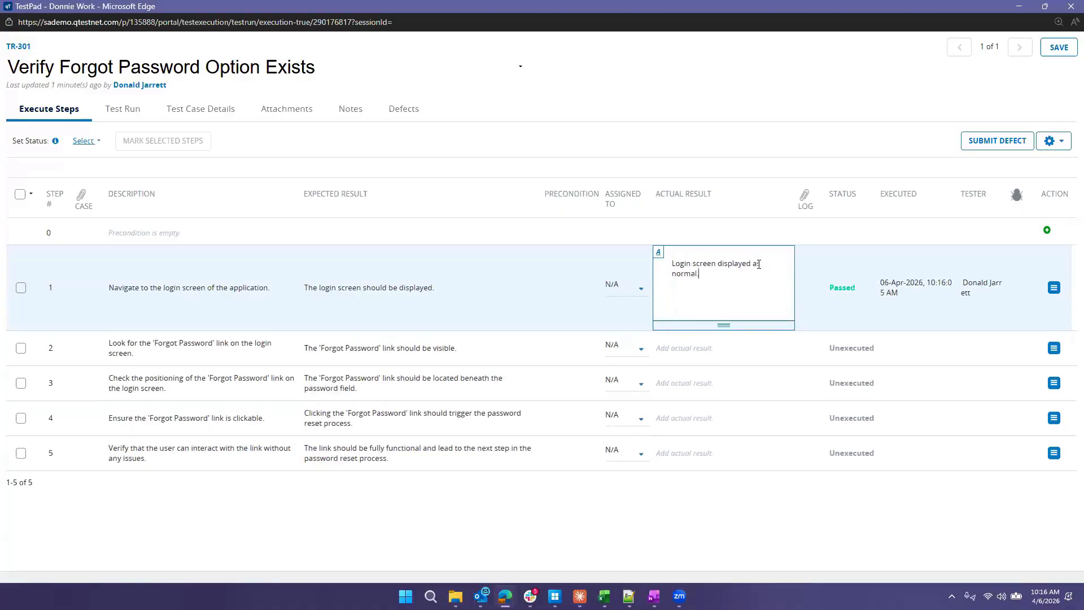
pyautogui.click(785, 472)
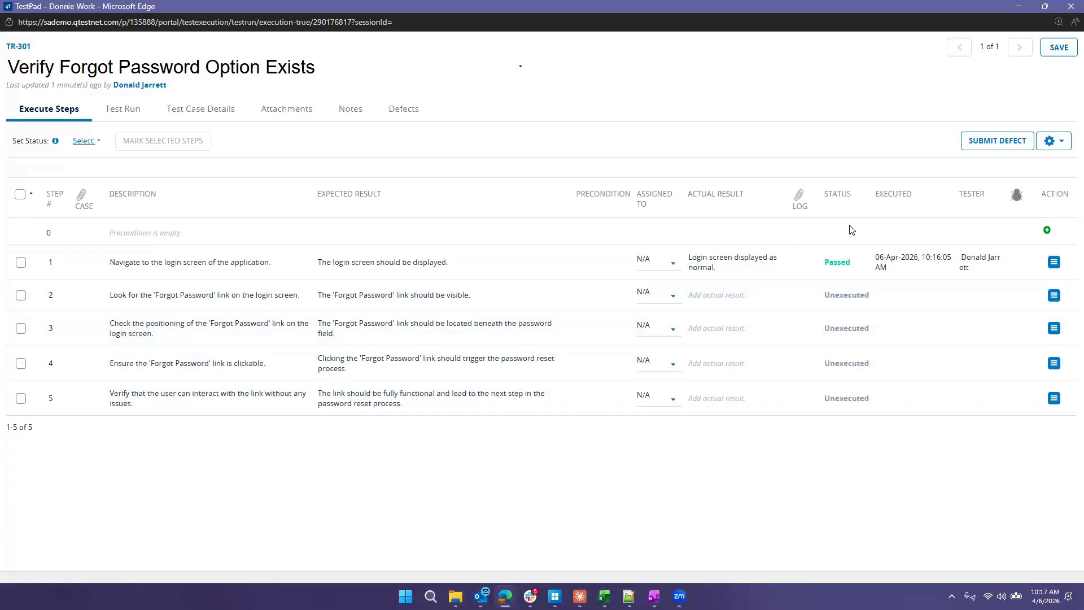
# Step: Mark step 2 as Passed and enter the actual result "Forgot password is visible", correcting any misspelling
pyautogui.click(844, 296)
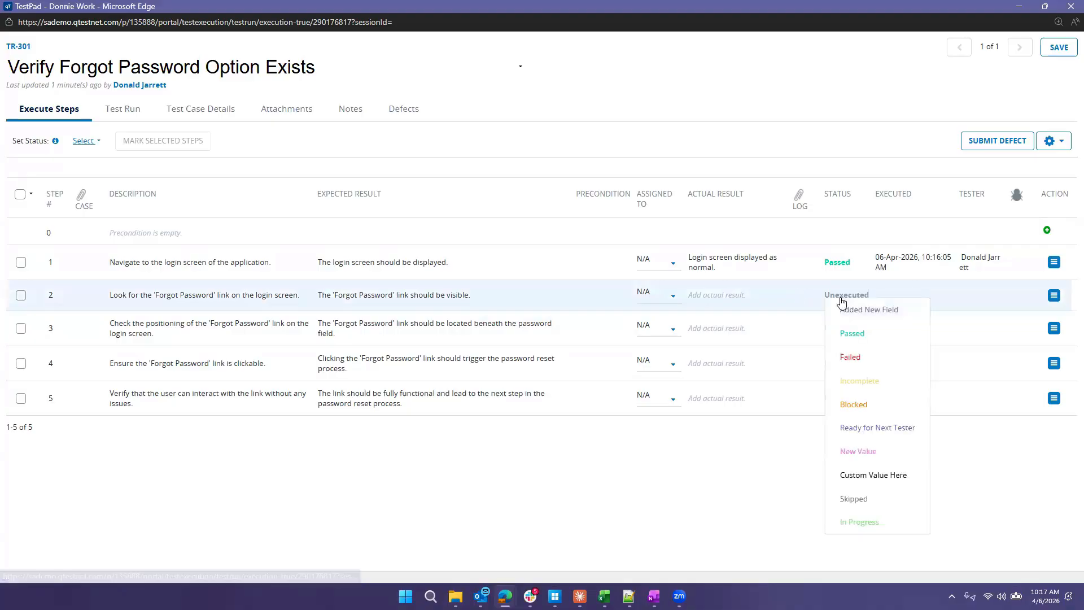
pyautogui.click(857, 342)
pyautogui.click(737, 299)
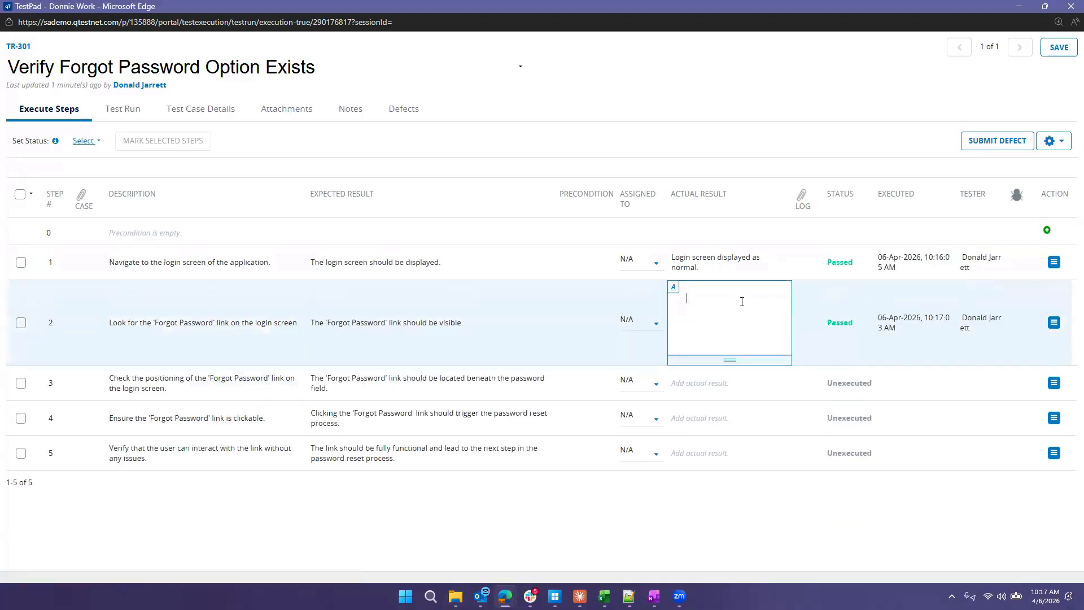
pyautogui.write('Forgot passwsord is visible')
pyautogui.rightClick(737, 302)
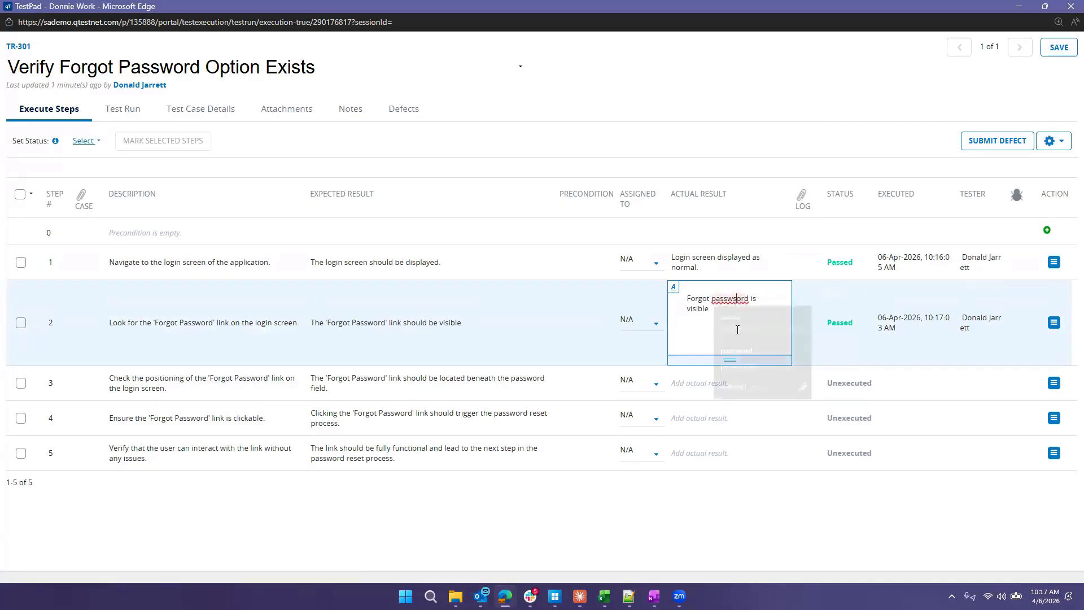
pyautogui.click(737, 326)
pyautogui.click(860, 295)
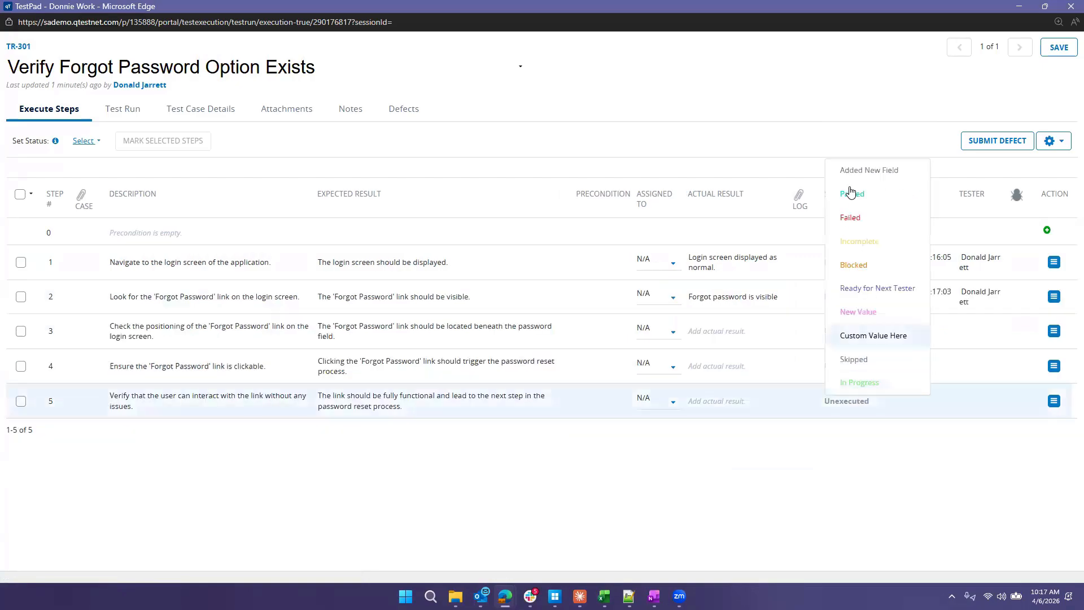
pyautogui.click(771, 394)
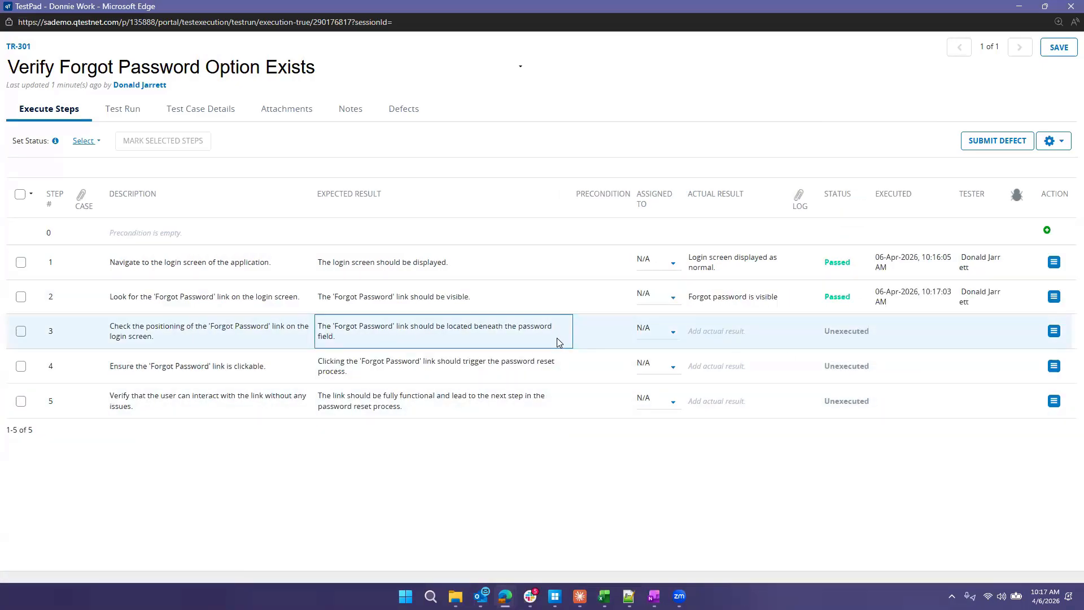
# Step: Enter the actual result "Forgot password link is not beneath" for step 3 and mark that step as Failed
pyautogui.click(734, 331)
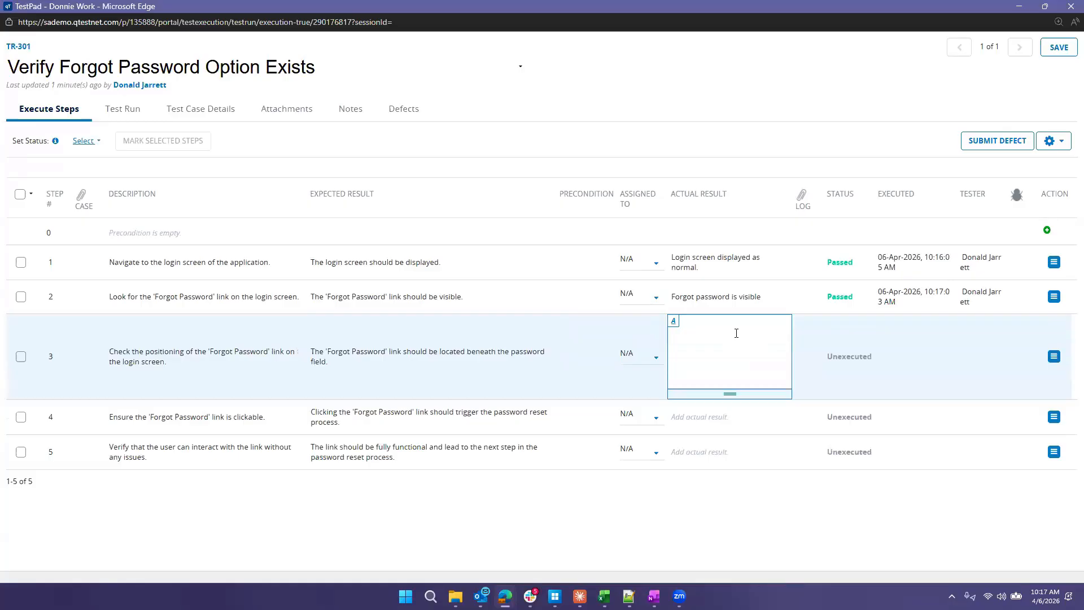
pyautogui.write('Forgot password link is not')
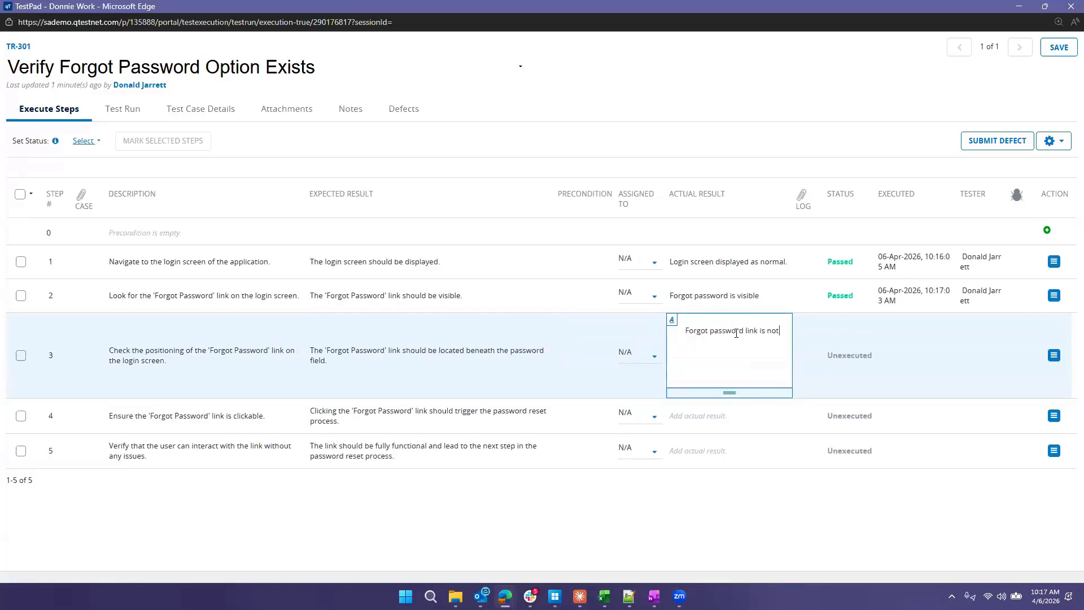
pyautogui.write(' beneath')
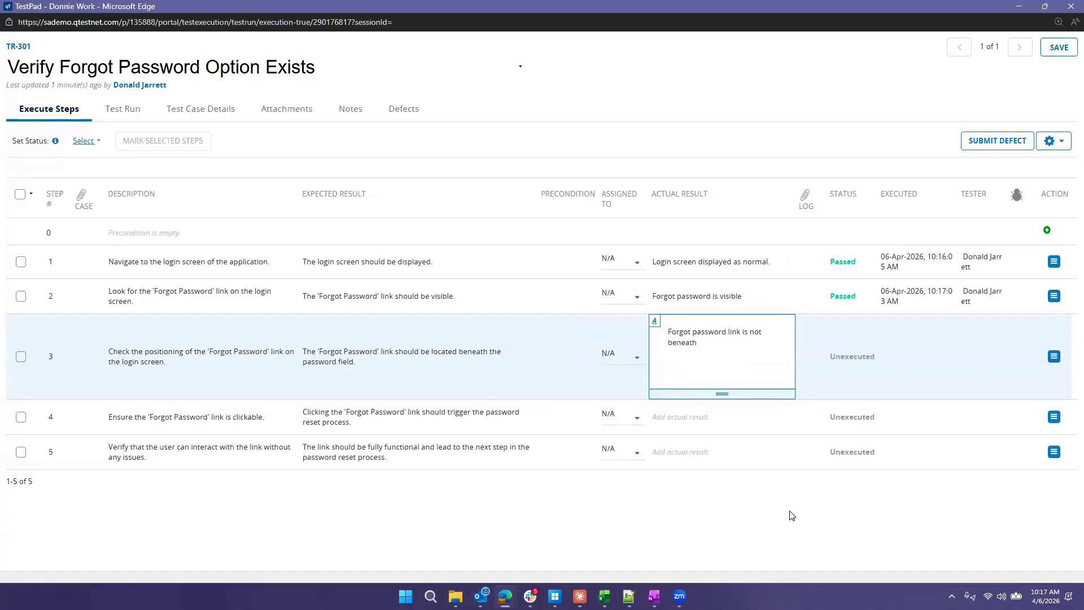
pyautogui.click(789, 517)
pyautogui.moveTo(790, 324)
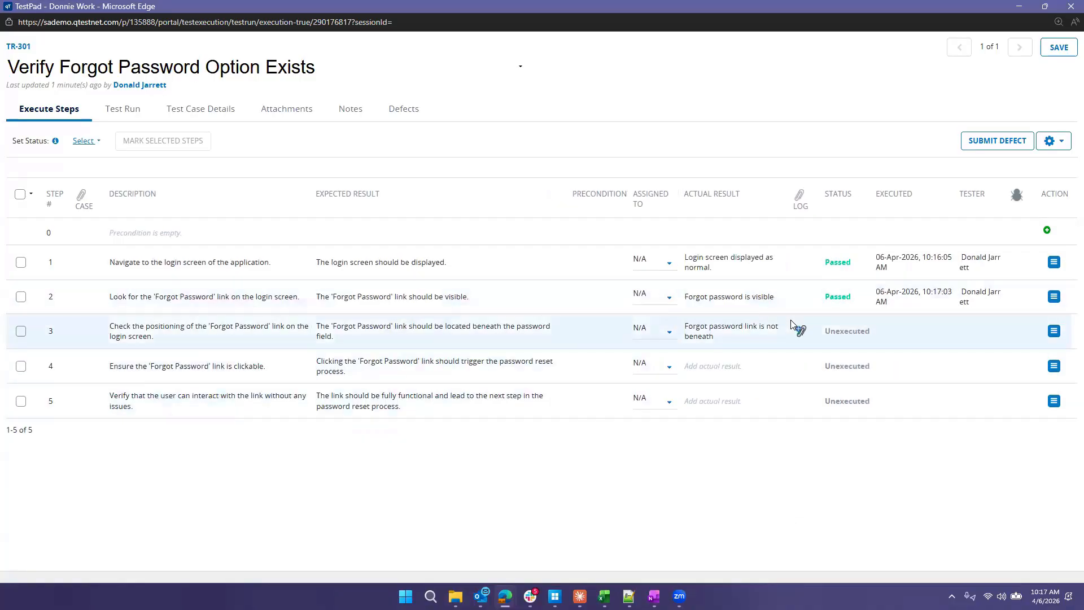
pyautogui.click(831, 331)
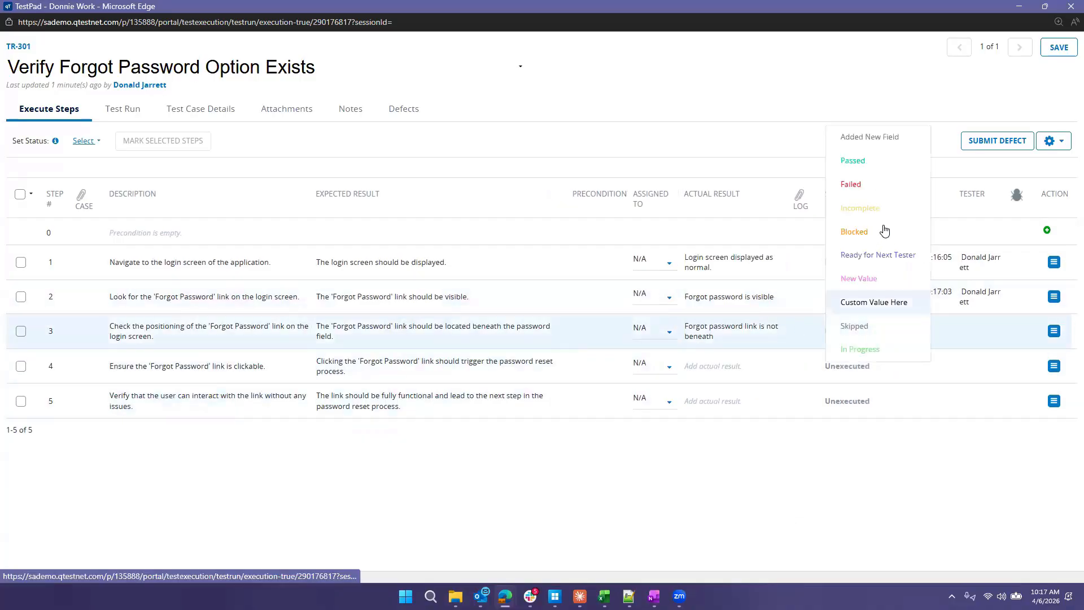
pyautogui.click(883, 191)
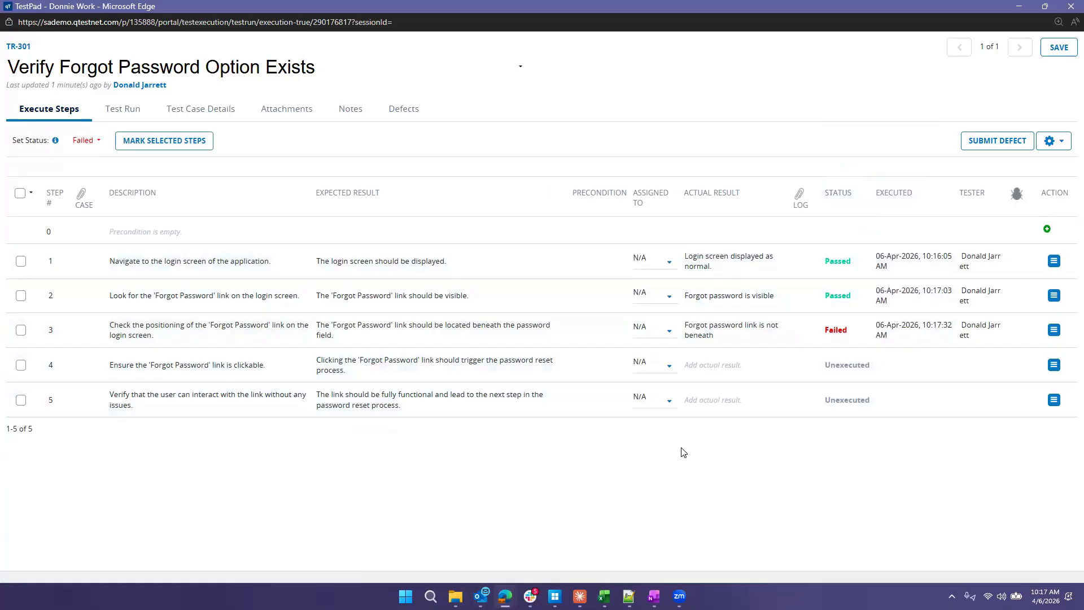
# Step: Mark steps 4 and 5 as Blocked
pyautogui.click(848, 366)
pyautogui.click(884, 234)
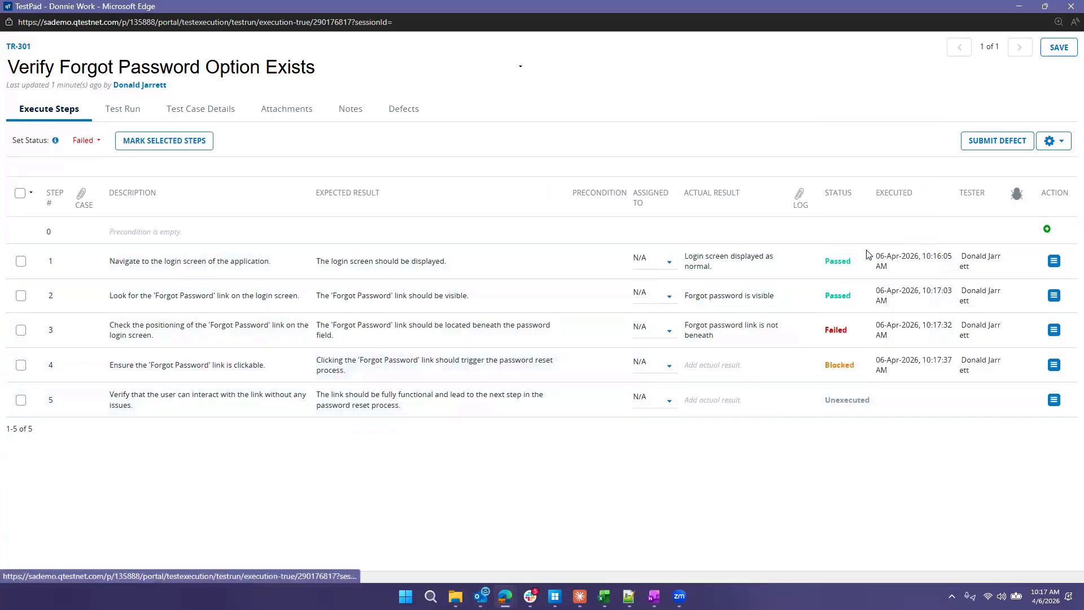
pyautogui.click(847, 400)
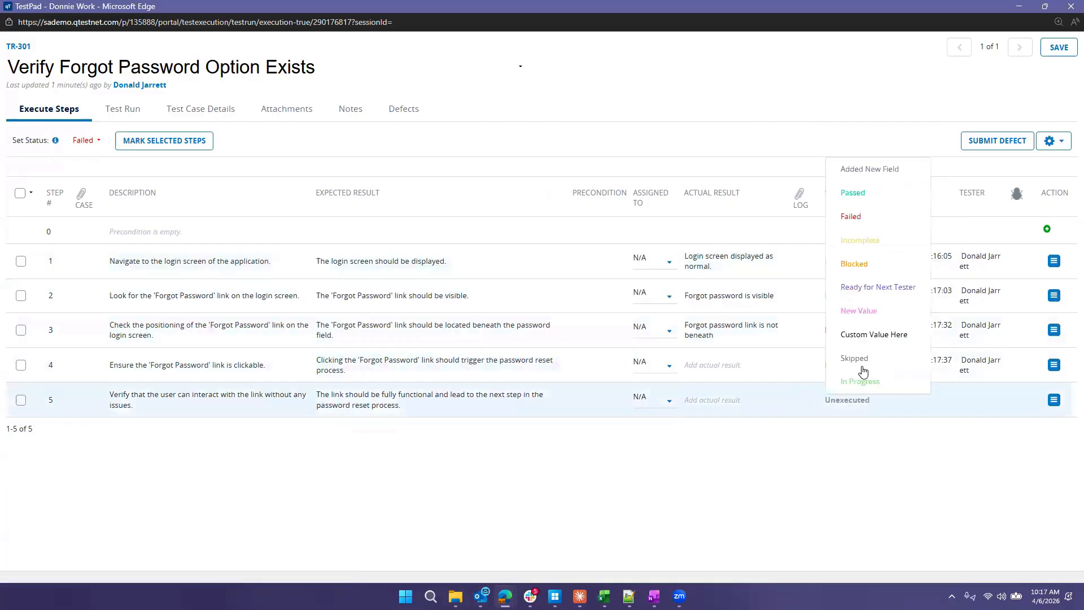
pyautogui.click(885, 262)
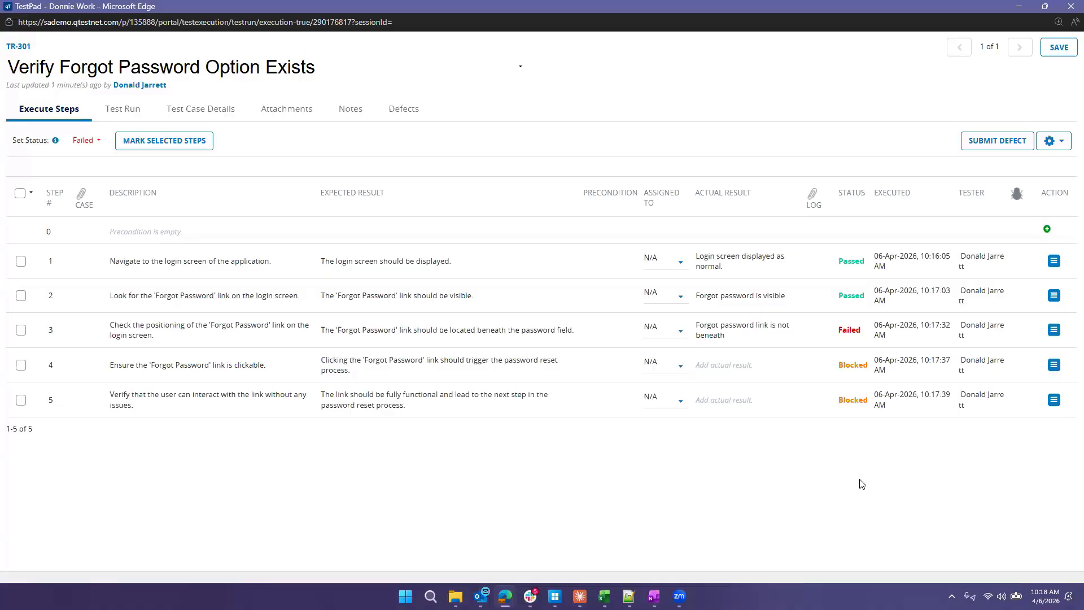
# Step: View the test run's attachments and return to the execution steps
pyautogui.click(289, 115)
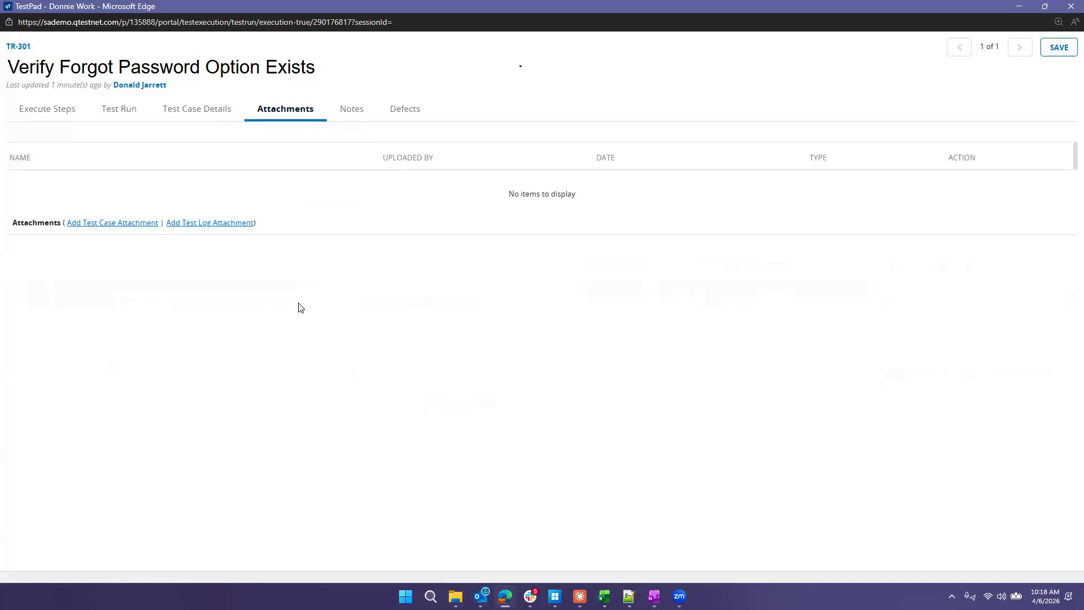
pyautogui.click(55, 111)
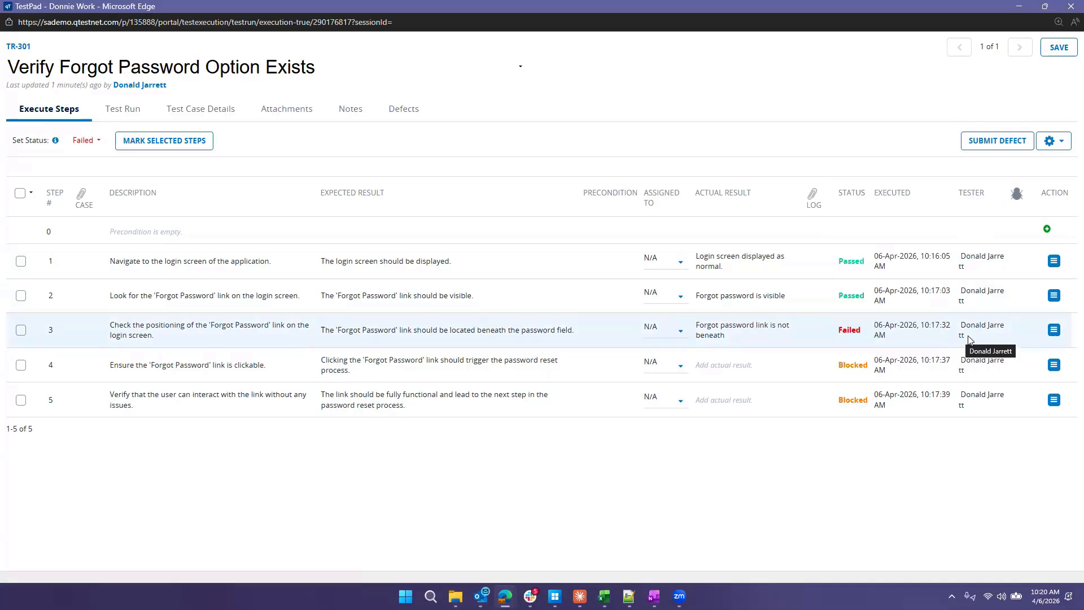
# Step: Add a new defect to failed step 3 with all test step details included, using the preselected Jira project and Bug type
pyautogui.moveTo(1024, 336)
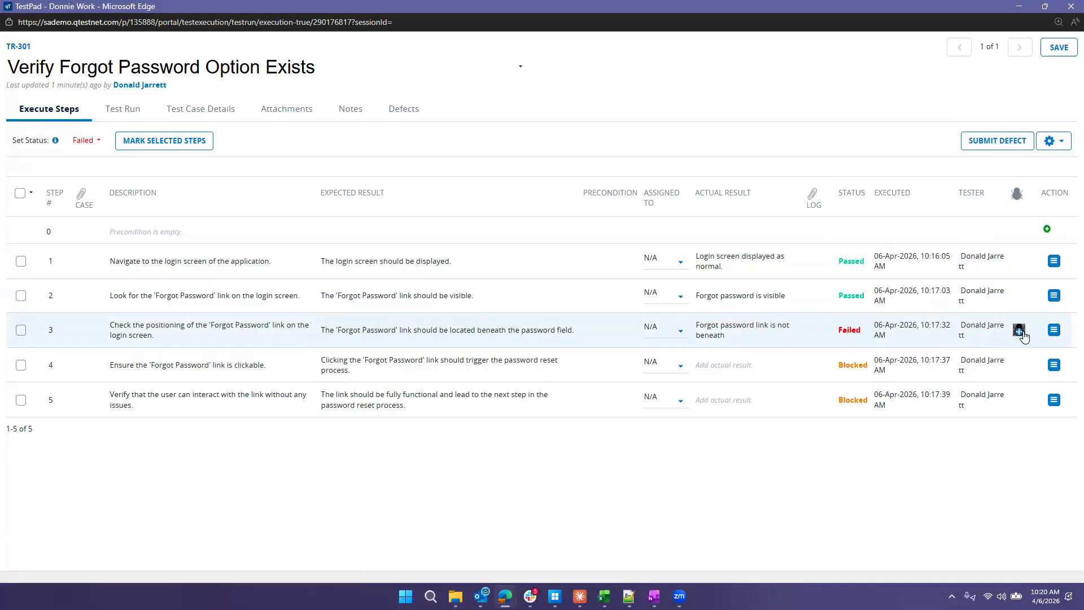
pyautogui.click(1020, 332)
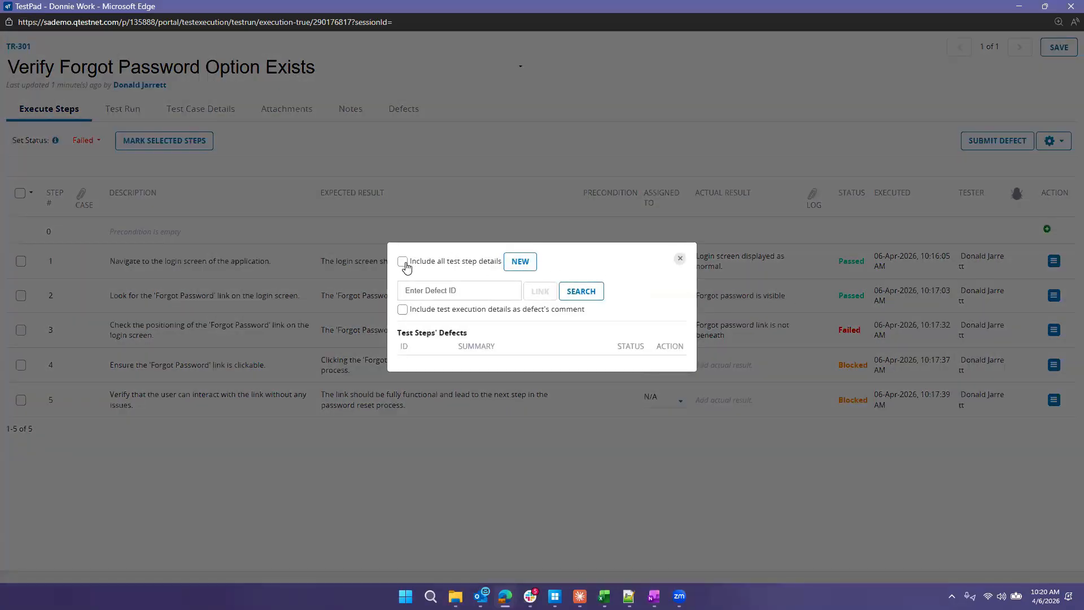
pyautogui.click(403, 262)
pyautogui.click(527, 263)
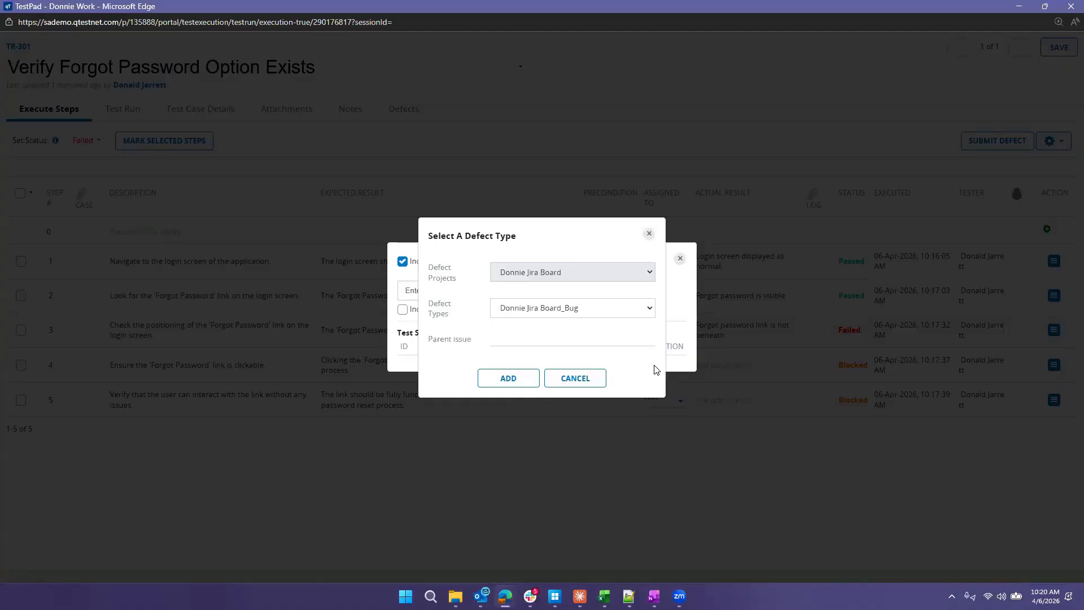
pyautogui.click(524, 382)
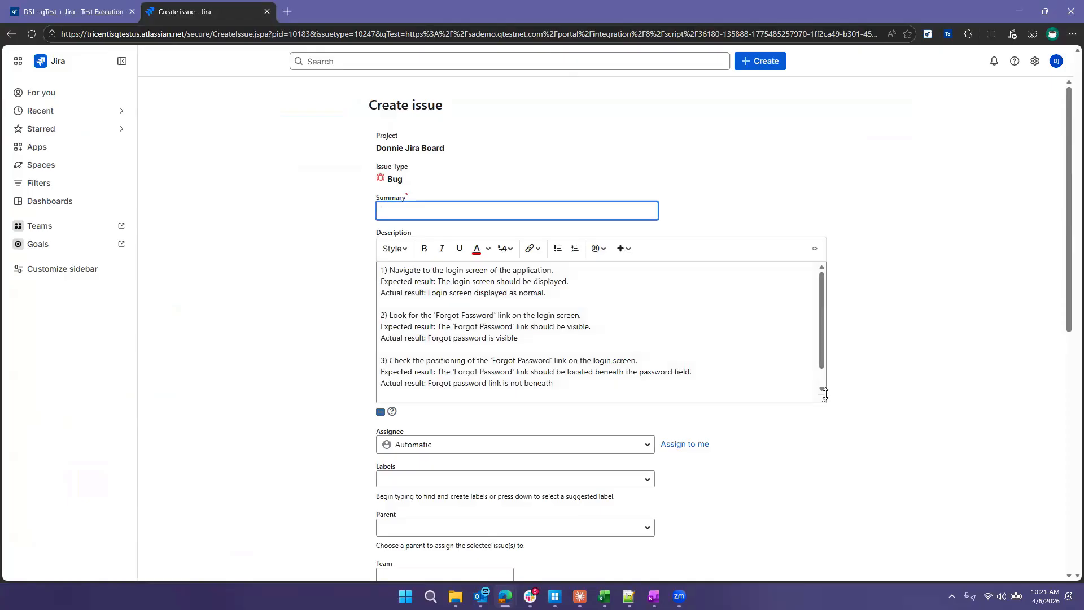
# Step: Make the bug's description box slightly taller and set the summary to "Forgot password link is not beneath as it should"
pyautogui.moveTo(823, 400); pyautogui.dragTo(822, 417)
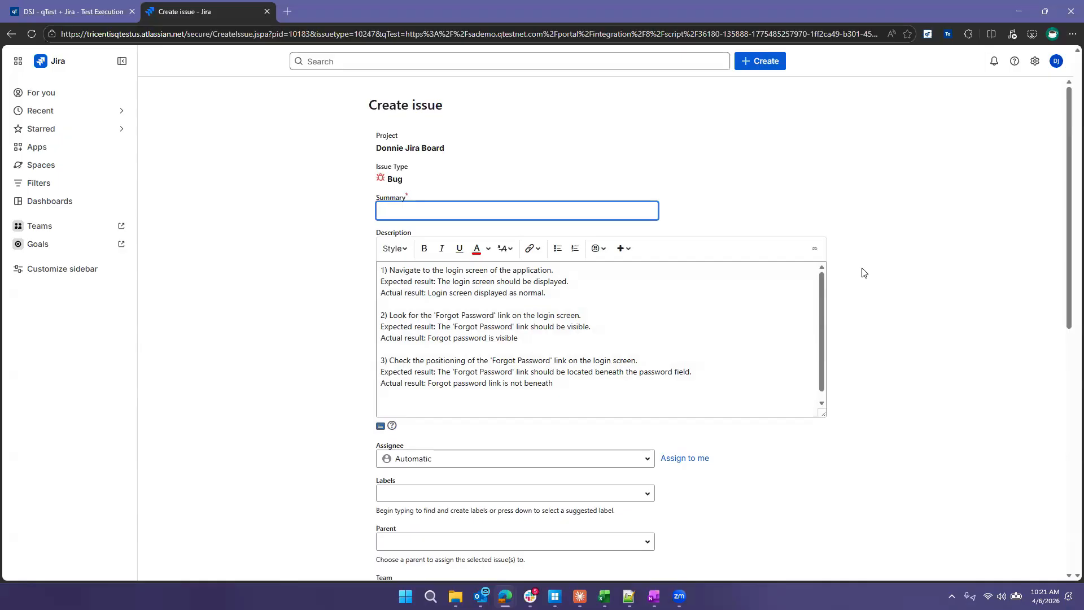
pyautogui.write('Forgot password link is not beneath as it should')
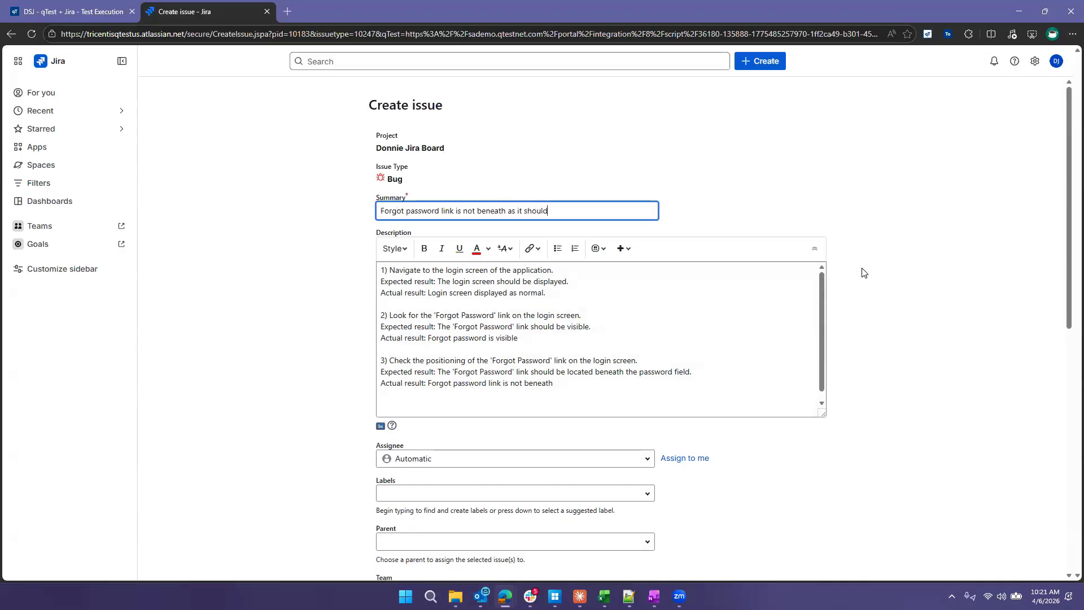
pyautogui.click(862, 272)
# Step: Set the bug's fix version to Version 1.0 and create the Jira issue
pyautogui.scroll(-5, 867, 277)
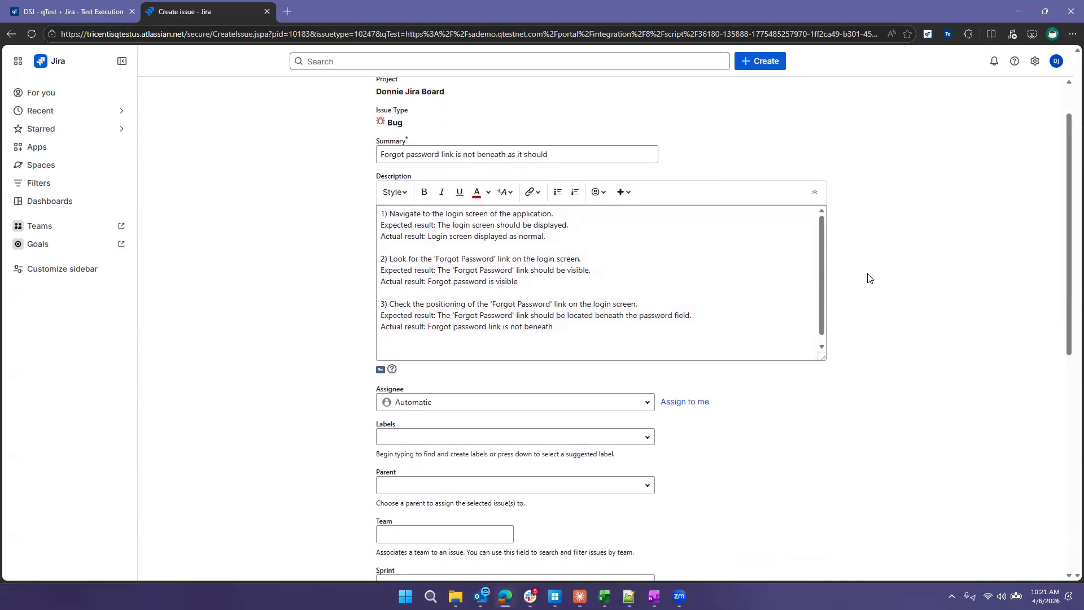
pyautogui.scroll(-2, 802, 280)
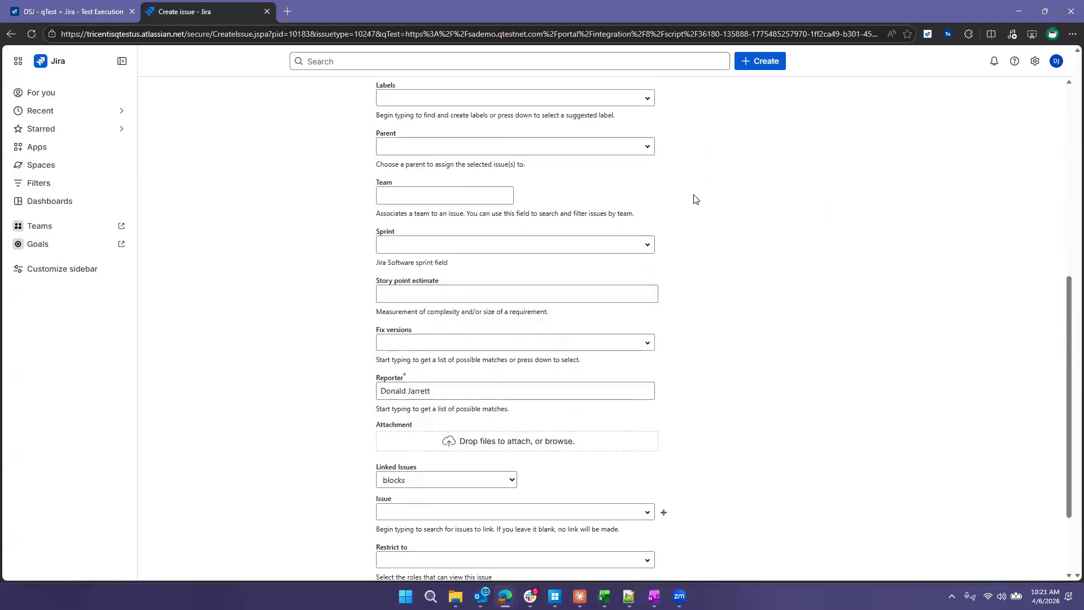
pyautogui.scroll(-1, 750, 277)
pyautogui.scroll(-1, 750, 276)
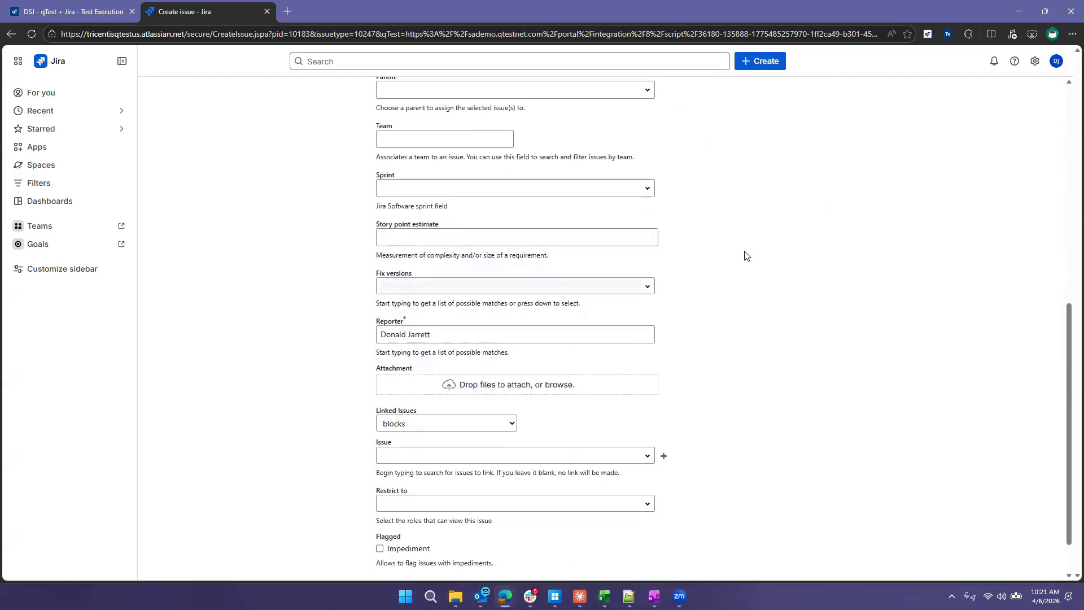
pyautogui.scroll(-1, 744, 255)
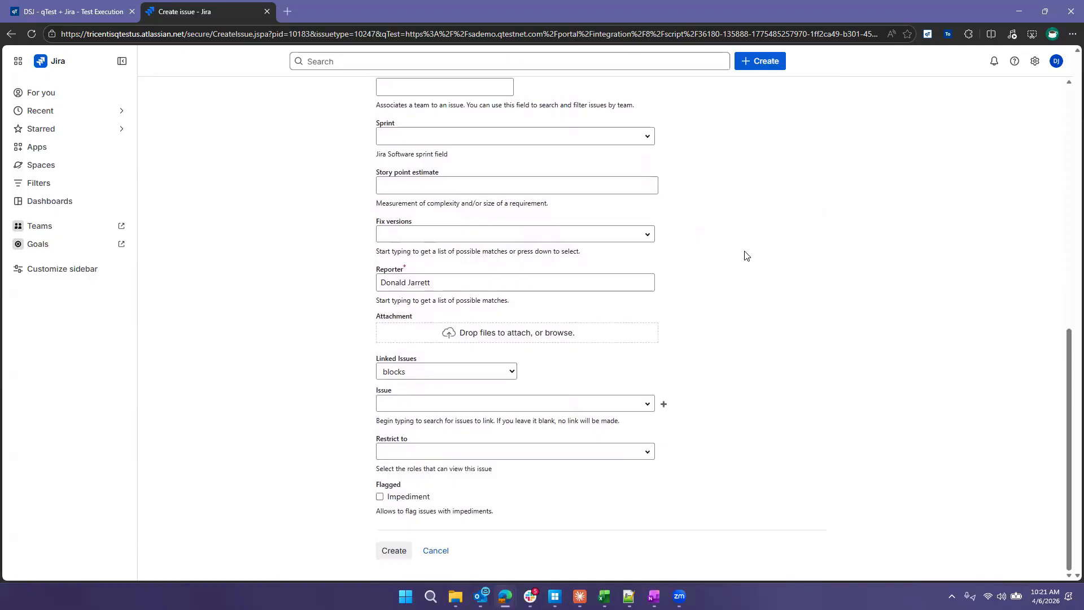
pyautogui.click(653, 237)
pyautogui.click(555, 283)
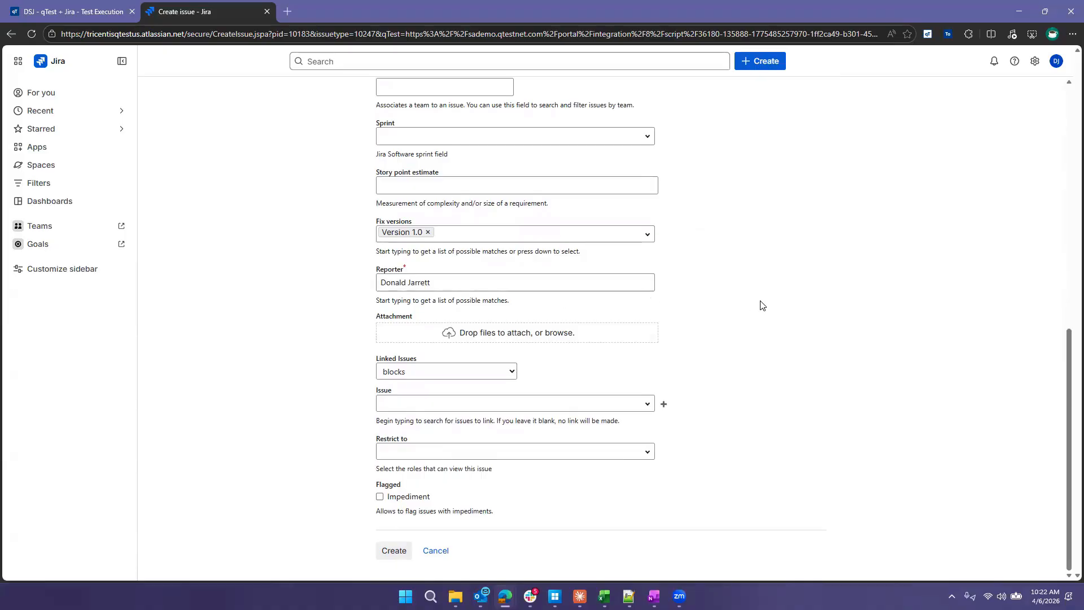
pyautogui.click(400, 552)
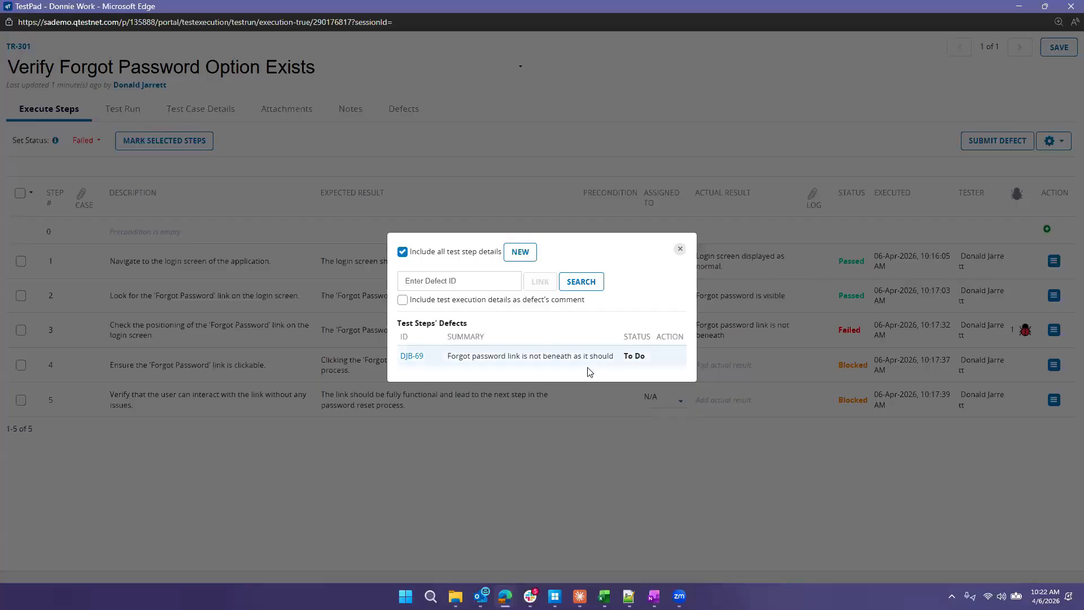
# Step: Dismiss the step's defect dialog, save the test run, and close TestPad to return to qTest Manager
pyautogui.click(838, 470)
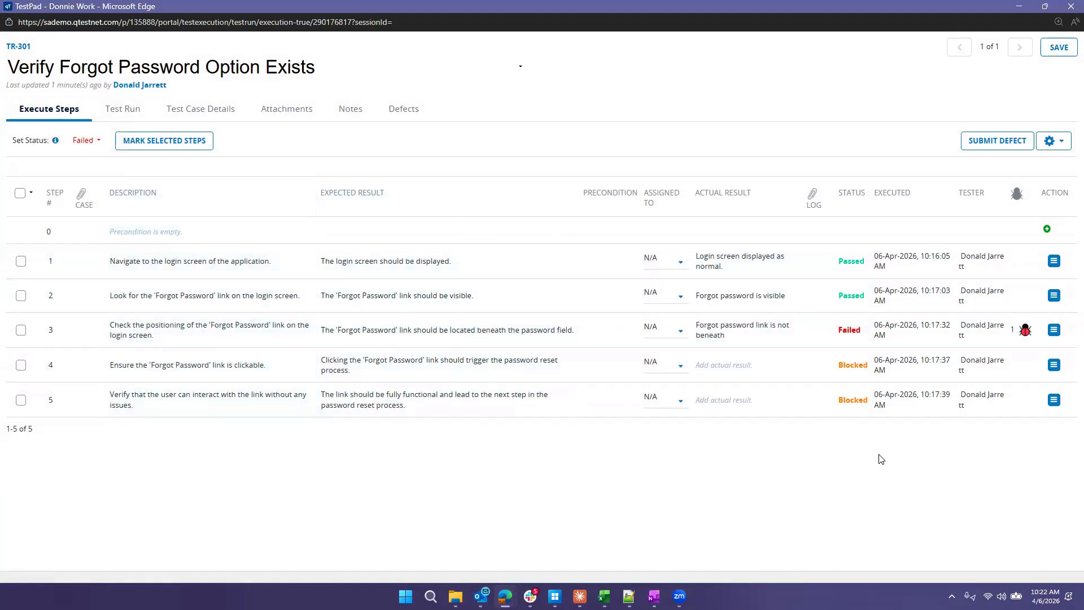
pyautogui.click(1059, 47)
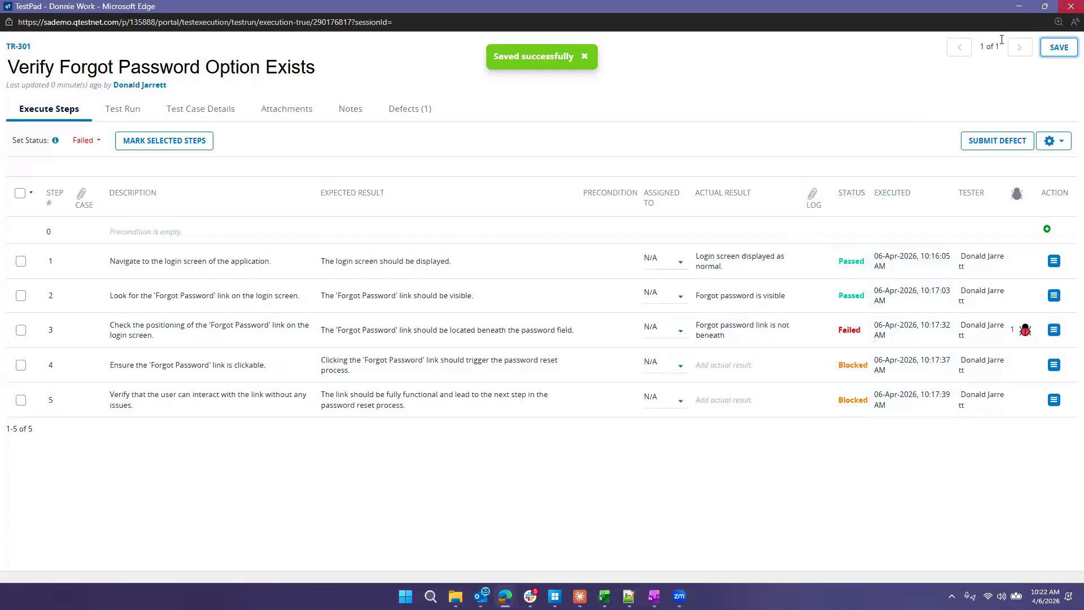
pyautogui.click(1071, 6)
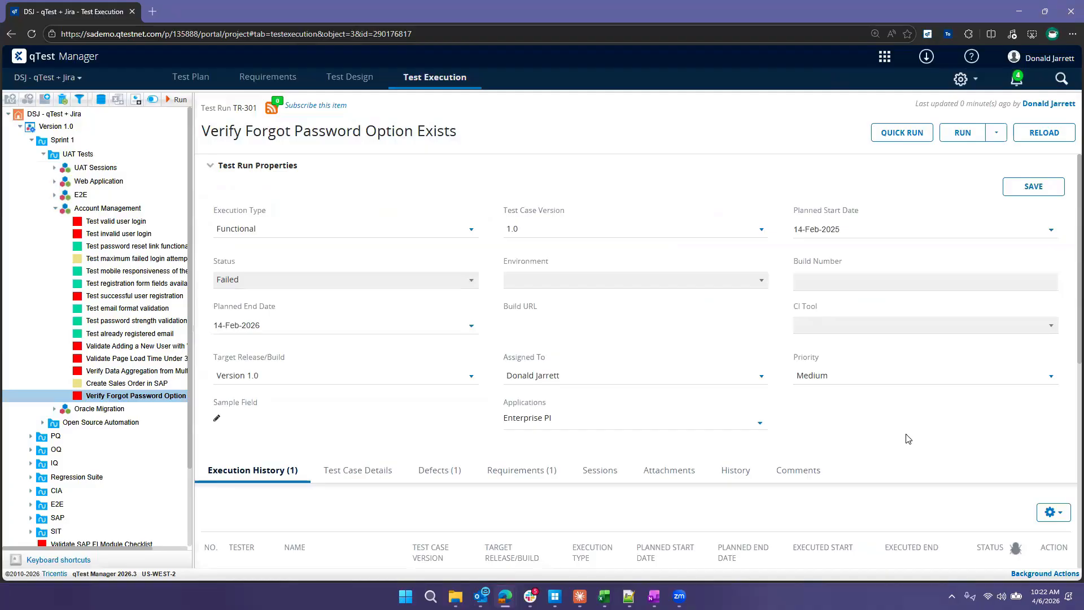
# Step: Review the test run's execution history and step log, and show its linked defects
pyautogui.scroll(-7, 906, 439)
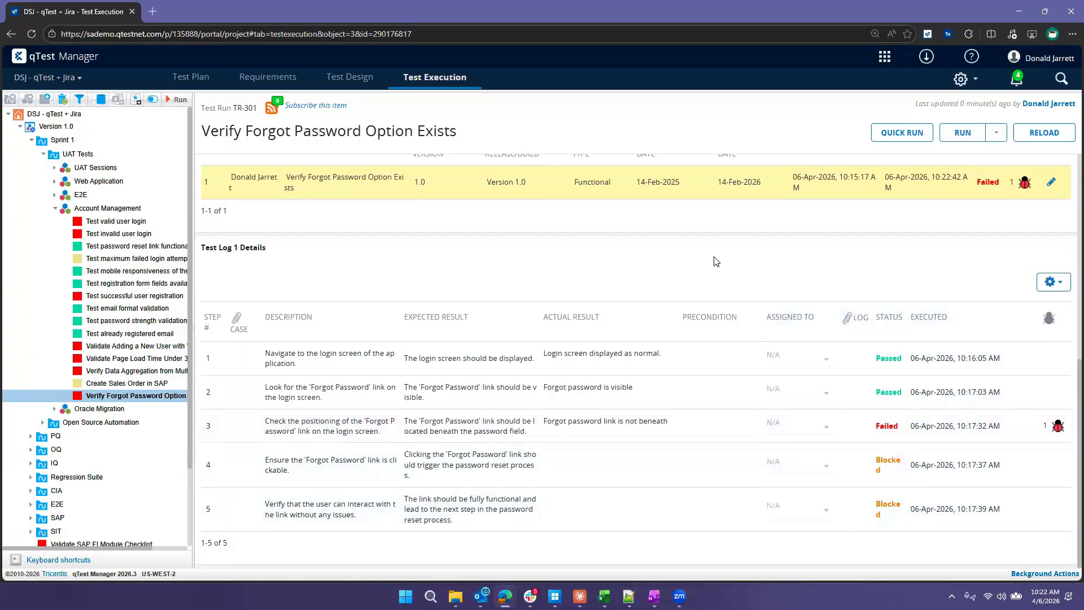
pyautogui.scroll(2, 601, 305)
pyautogui.scroll(1, 600, 310)
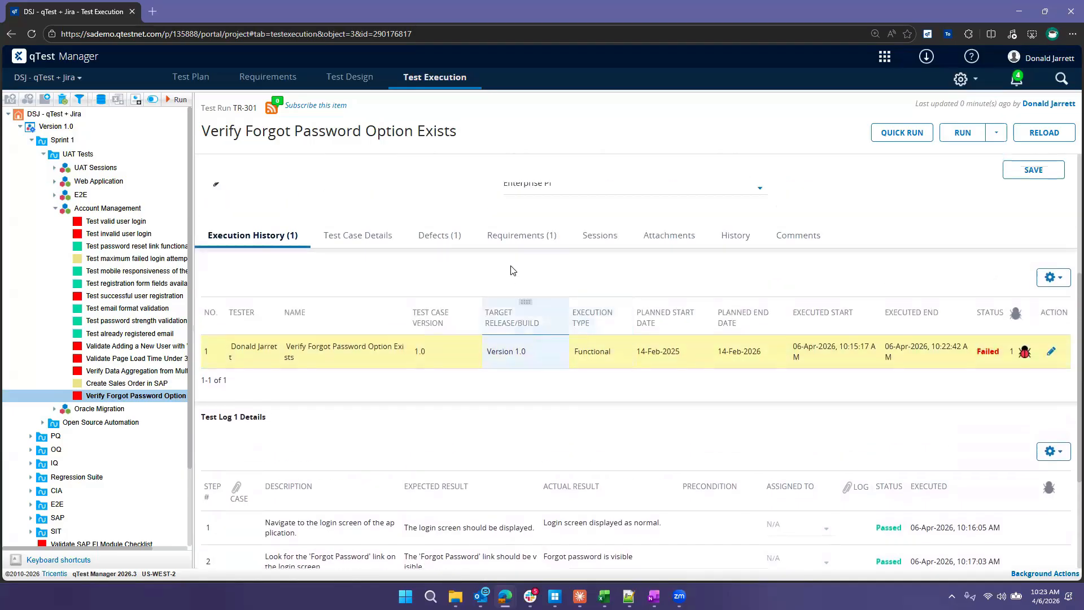
pyautogui.click(444, 236)
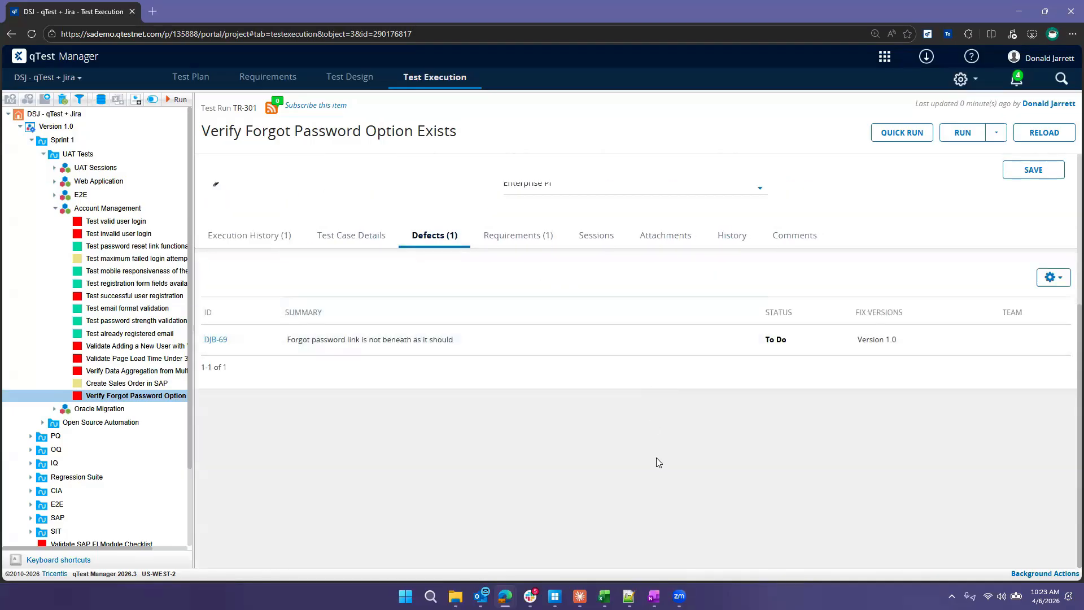